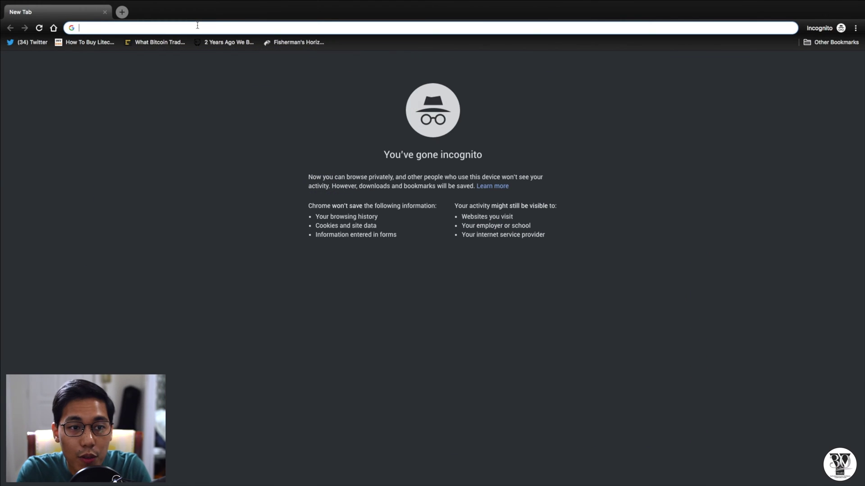
Search Google for 'steinberg download assistant', download the Mac installer from steinberg.net, and open its dmg.
type("stei")
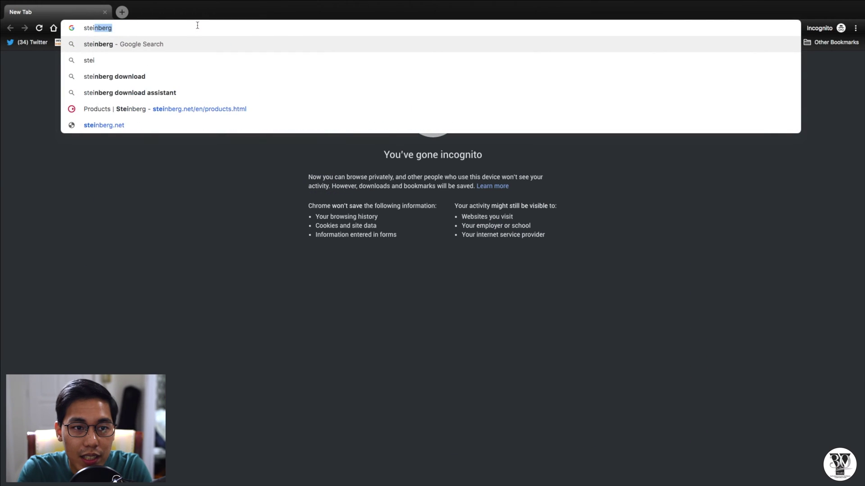
type("nberg downloa")
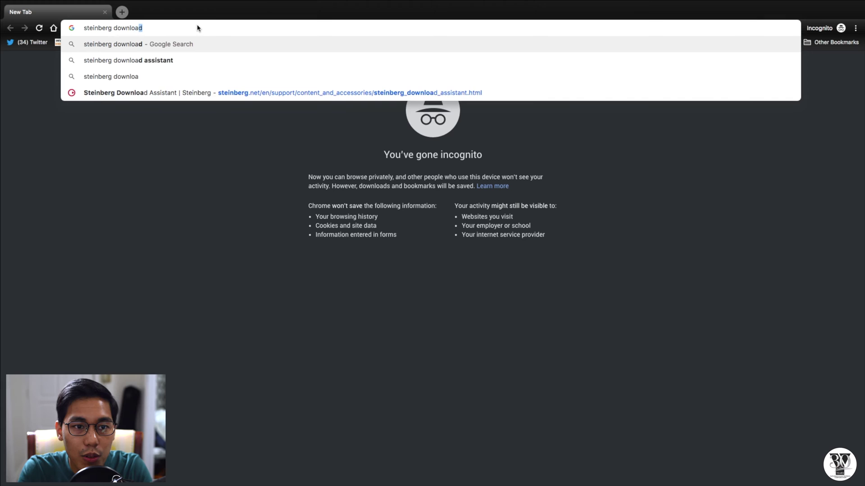
type("d assistant")
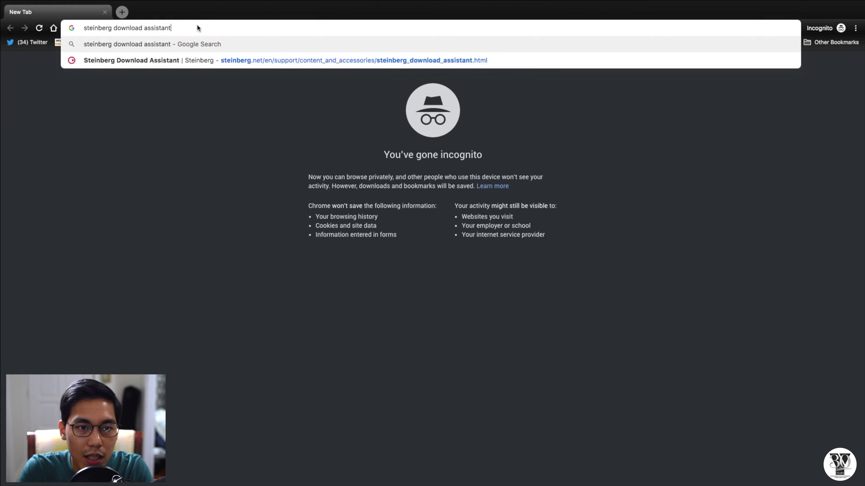
key("Return")
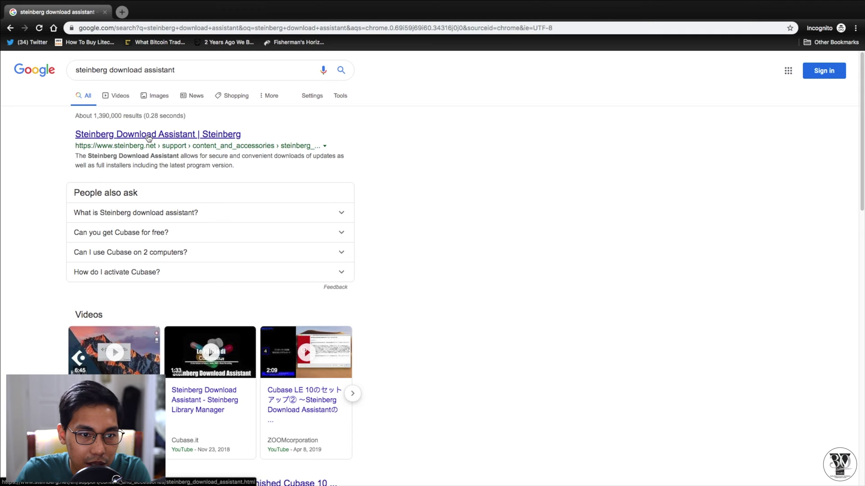
left_click(202, 137)
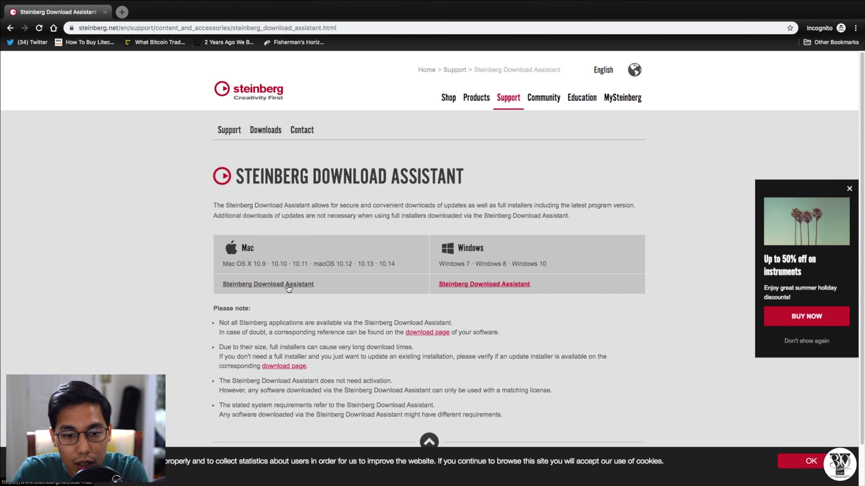
left_click(289, 284)
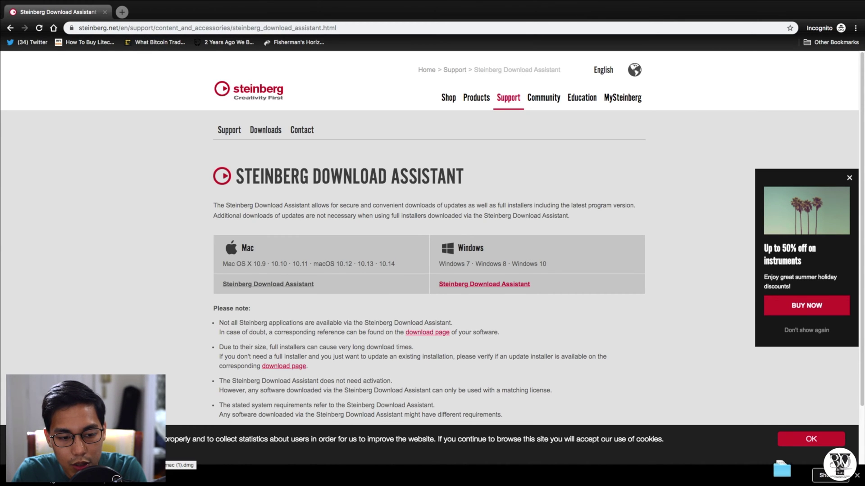
left_click(68, 483)
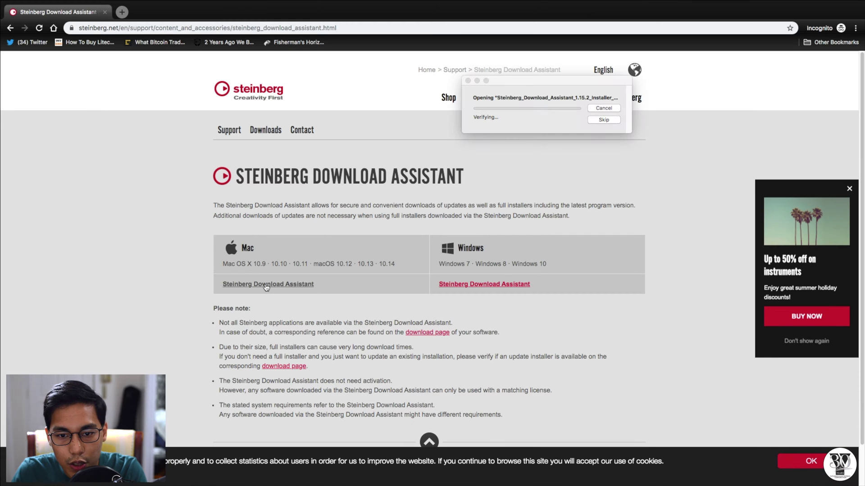
Launch the Download Assistant Setup from the disk image and authorize it with the admin password.
left_click_drag(526, 80, 442, 134)
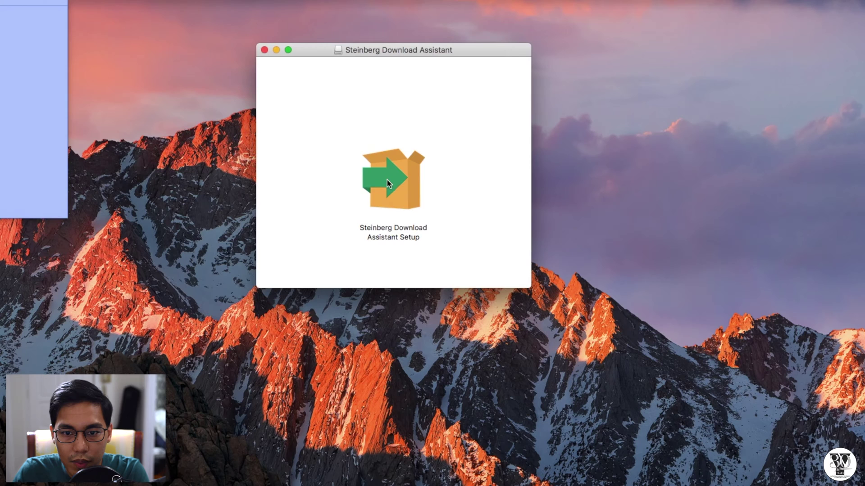
double_click(391, 188)
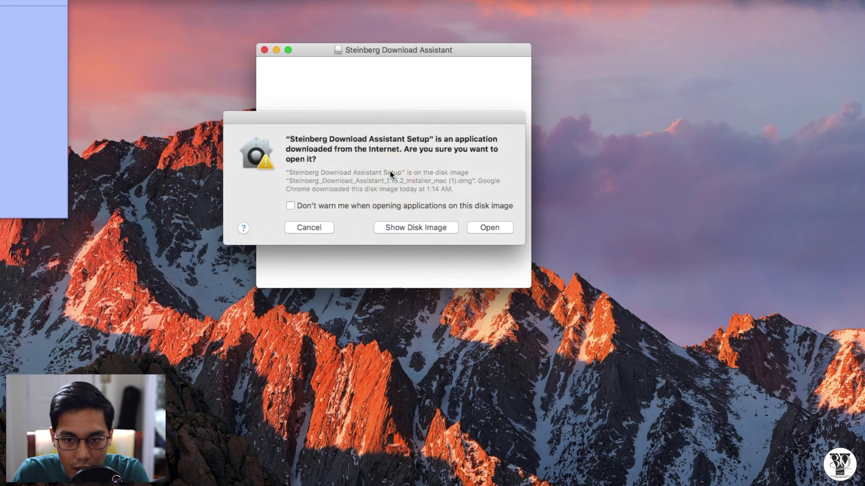
left_click(484, 225)
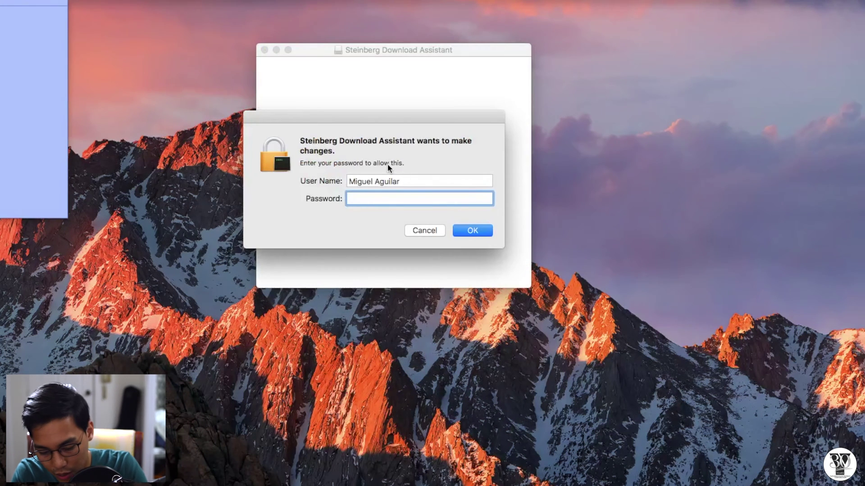
type("••••••••••••••")
key("Return")
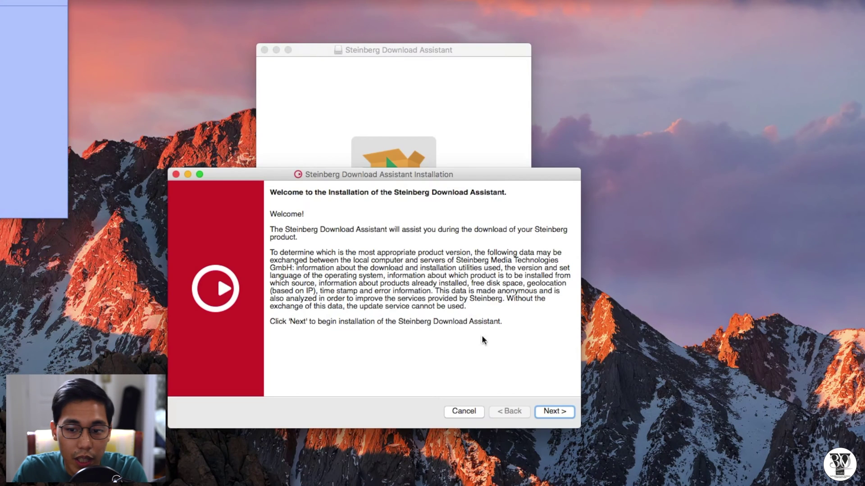
Accept the license, keep the aria2 download manager, install, and launch the Download Assistant.
left_click(545, 411)
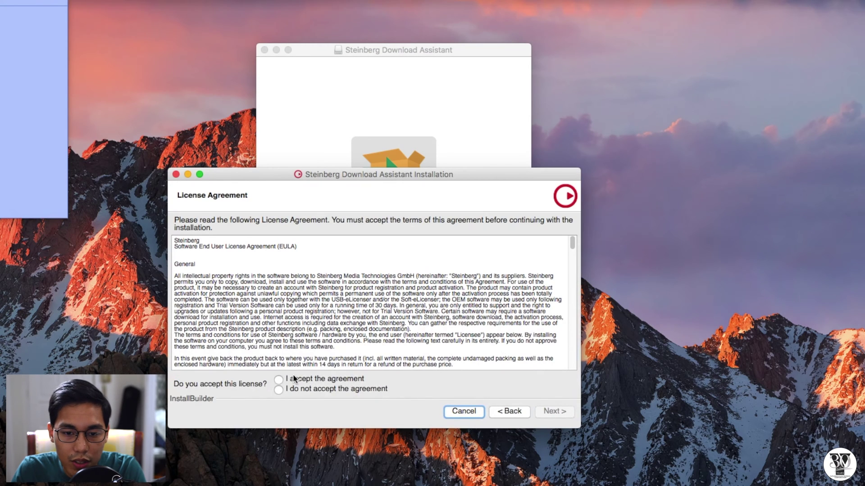
left_click(293, 379)
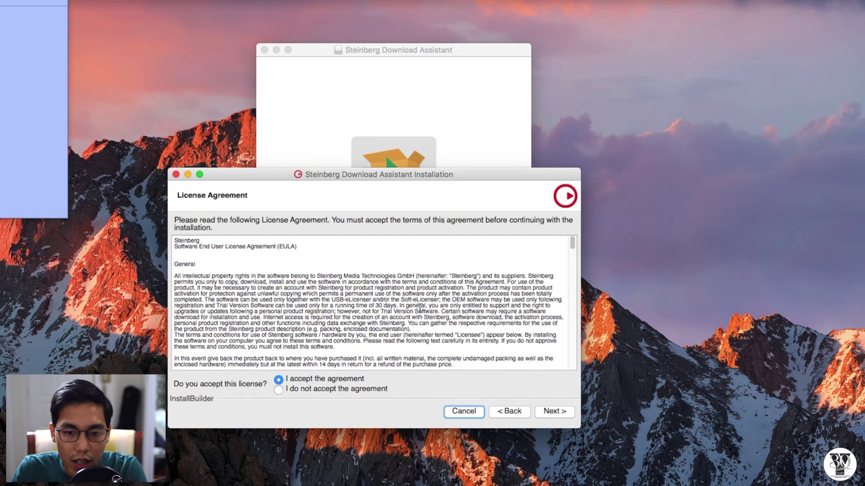
left_click(555, 411)
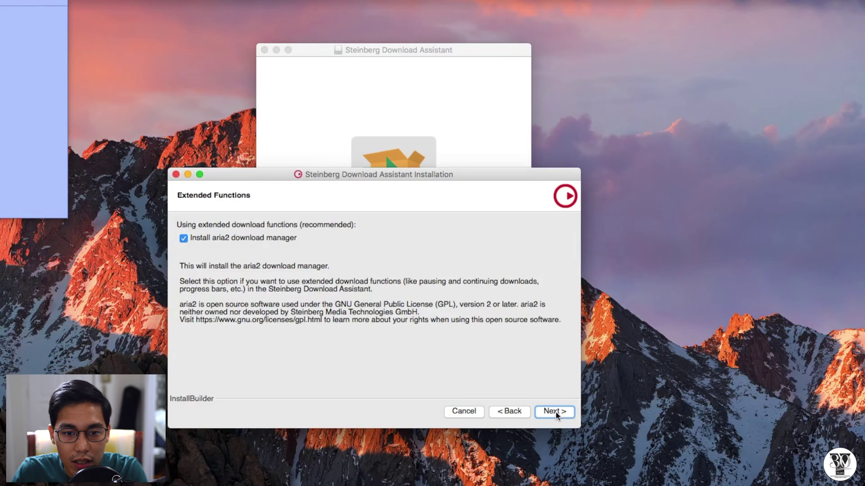
left_click(554, 412)
left_click(554, 412)
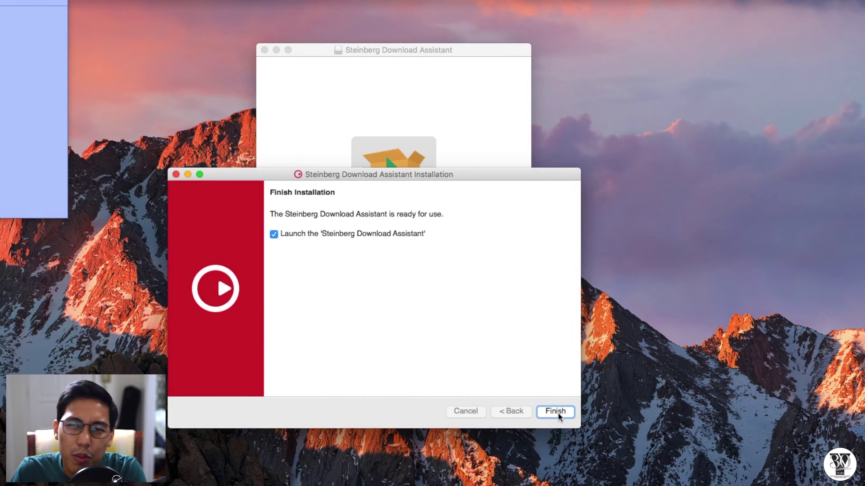
left_click(555, 411)
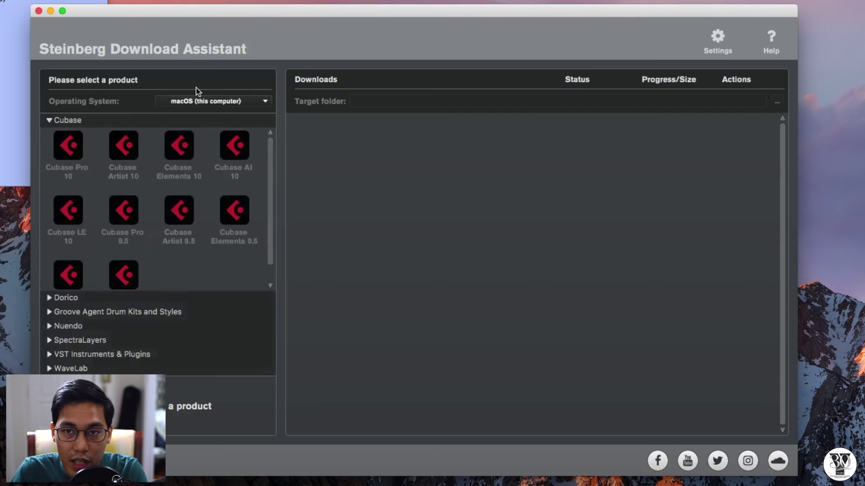
After trying 32bit Windows and macOS, settle the target operating system on 64bit Windows.
left_click(194, 107)
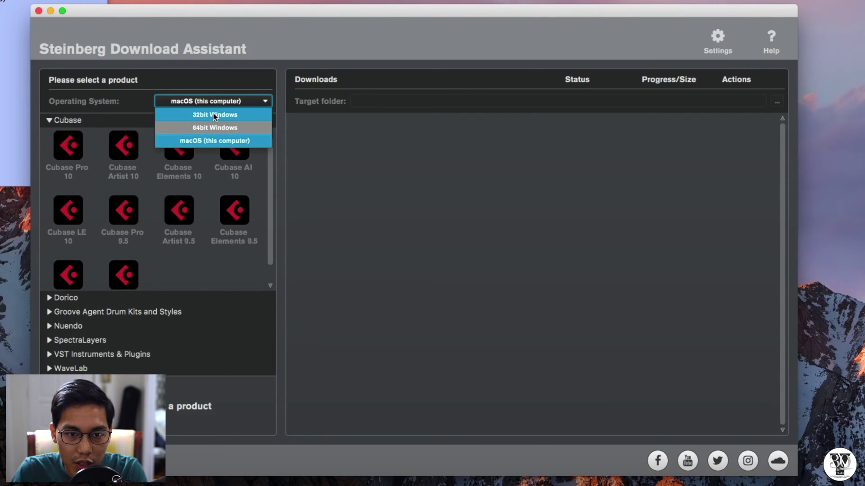
left_click(212, 114)
left_click(213, 106)
left_click(209, 120)
left_click(212, 100)
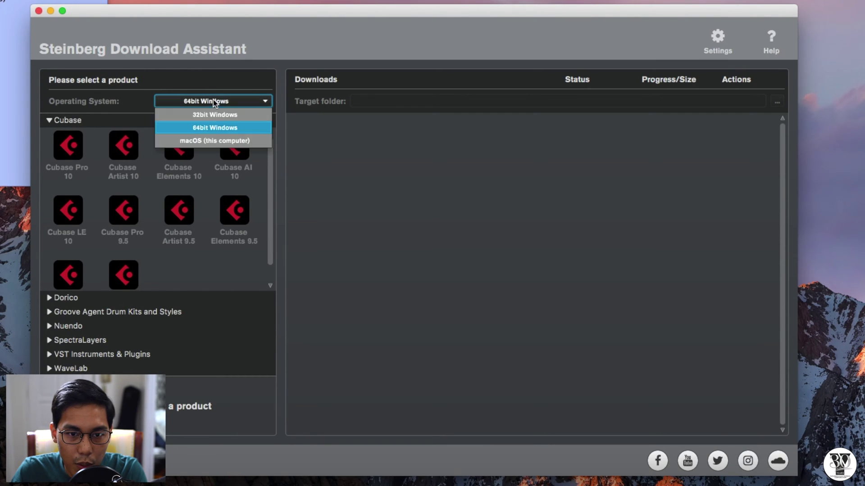
left_click(227, 140)
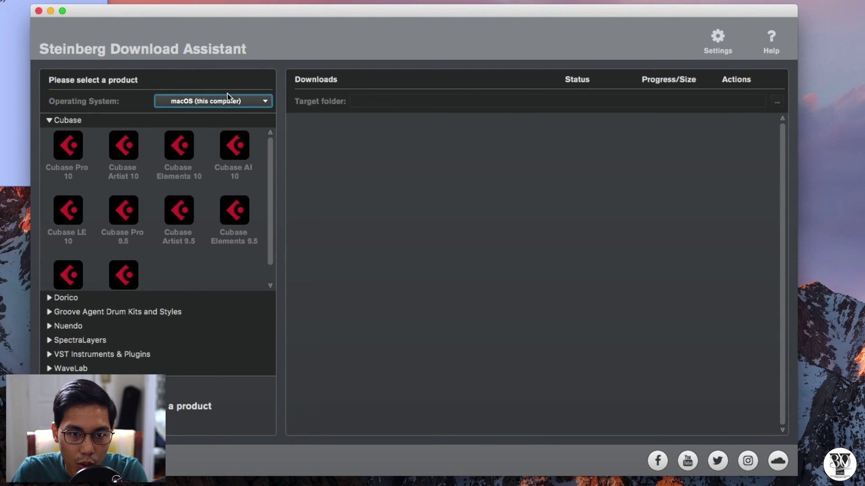
left_click(191, 105)
left_click(199, 129)
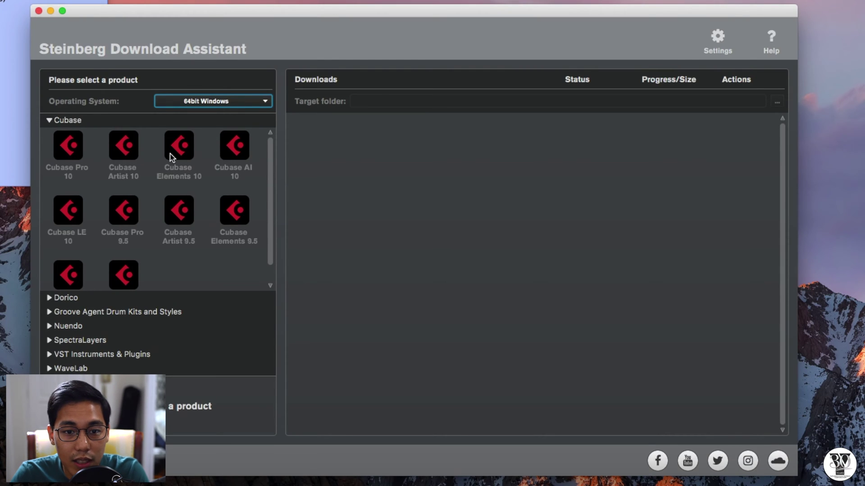
Select Cubase Artist 10 to get its 10.0.40 full installer and update downloads.
left_click(123, 148)
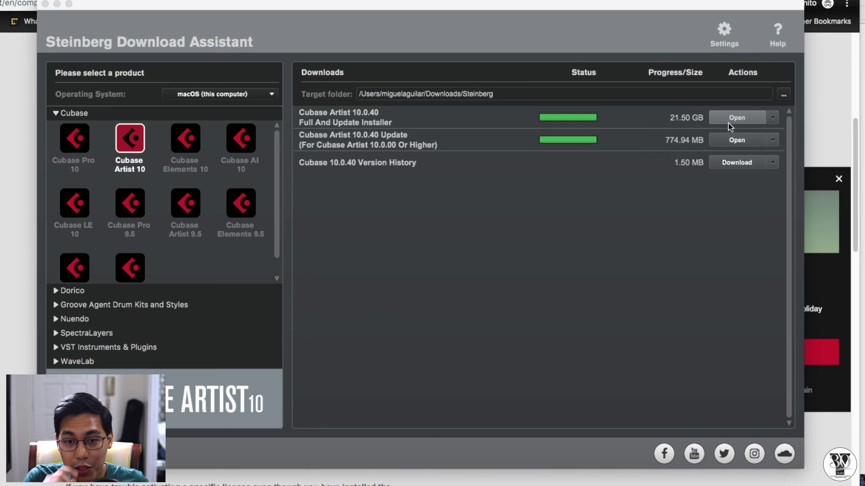
Mount Cubase_10.0.40_Installer_mac.dmg and launch the Cubase 10.pkg installer package.
left_click(728, 123)
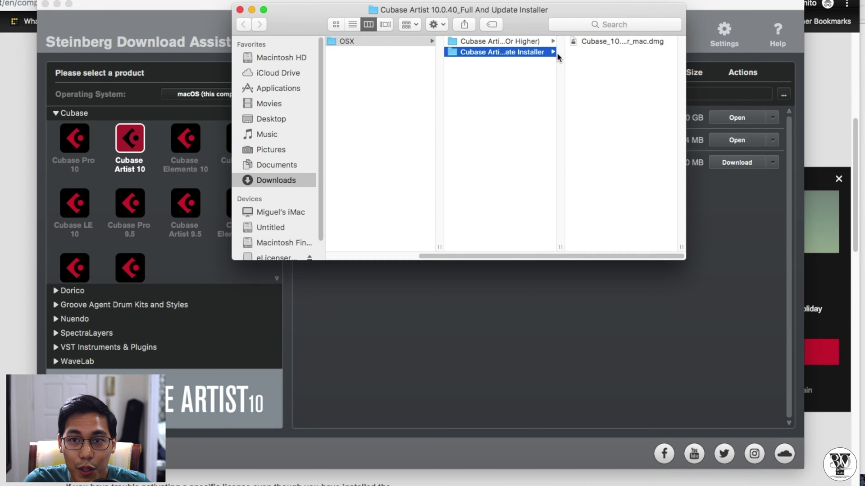
double_click(600, 40)
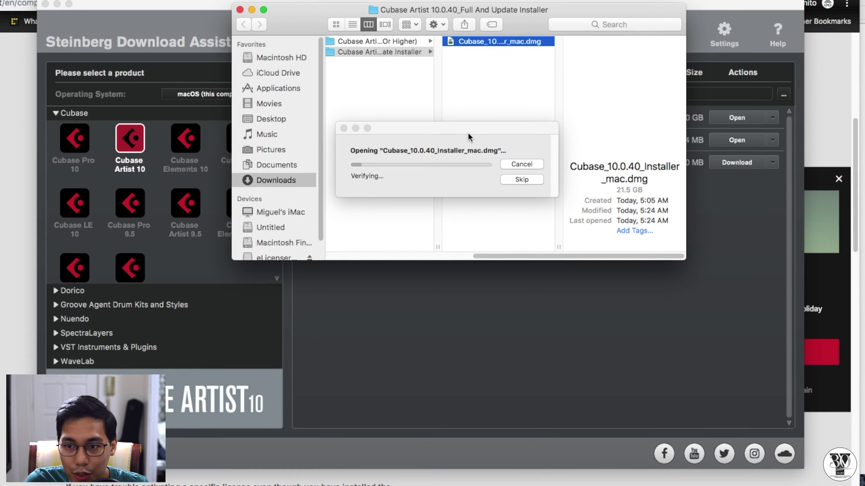
left_click(509, 173)
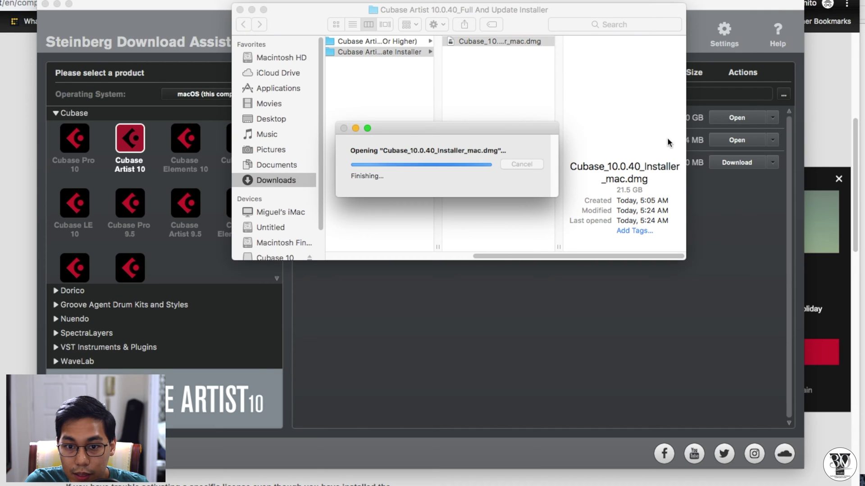
left_click(521, 179)
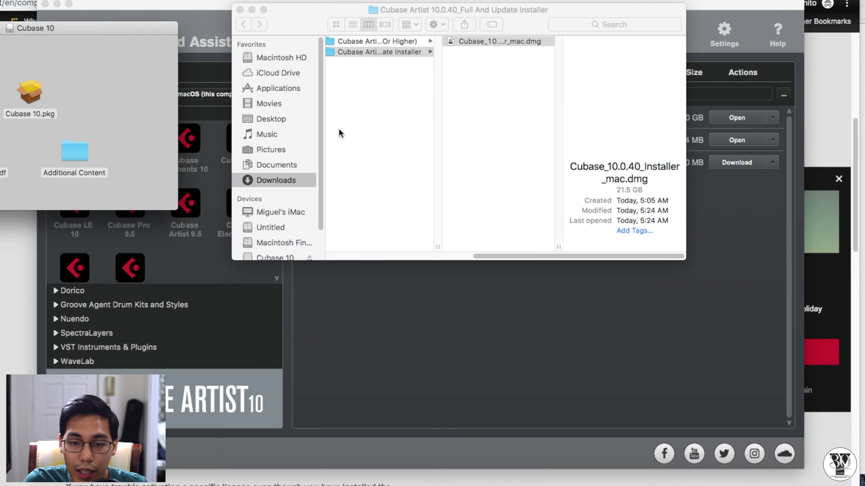
double_click(28, 94)
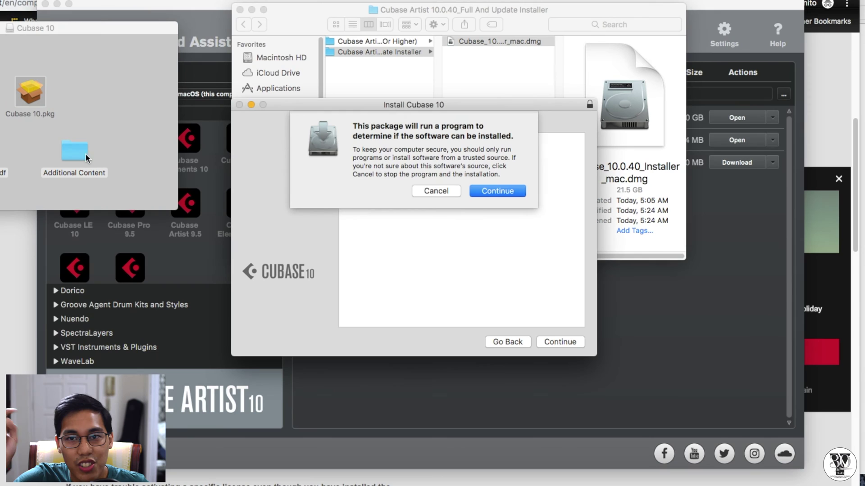
Agree to the license, install Cubase 10, then close the installer and trash the package.
left_click(502, 193)
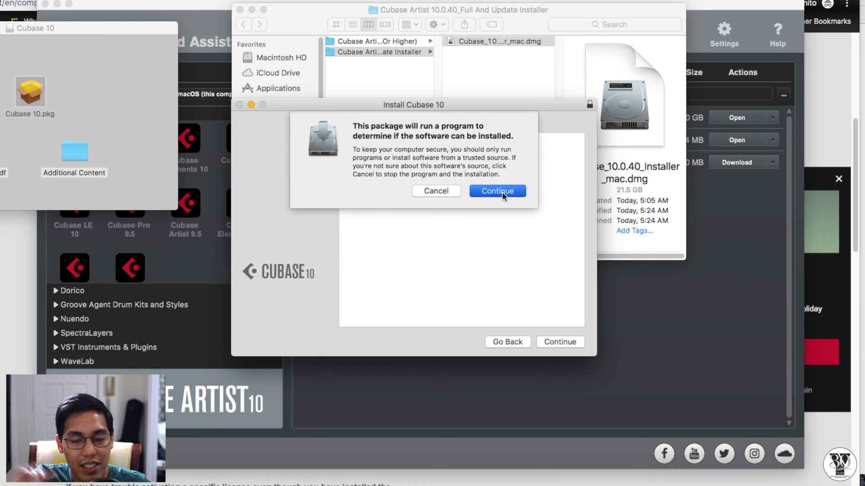
left_click(571, 342)
left_click(570, 342)
left_click(524, 203)
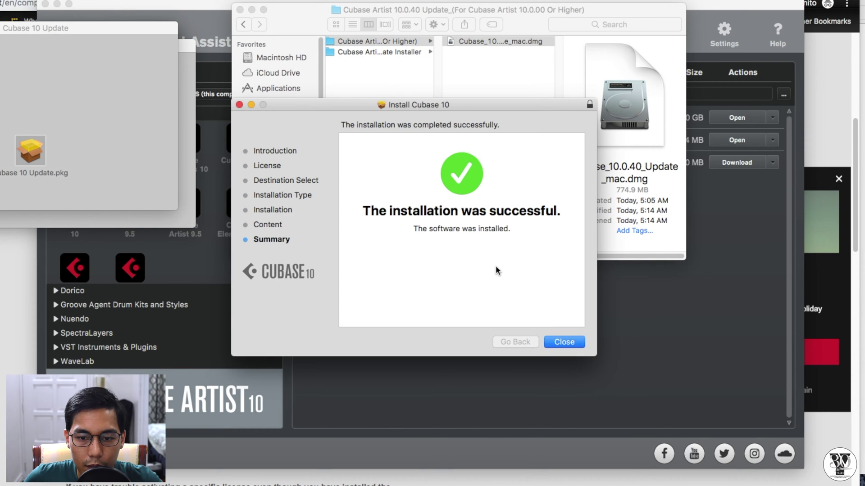
left_click(568, 341)
left_click(510, 175)
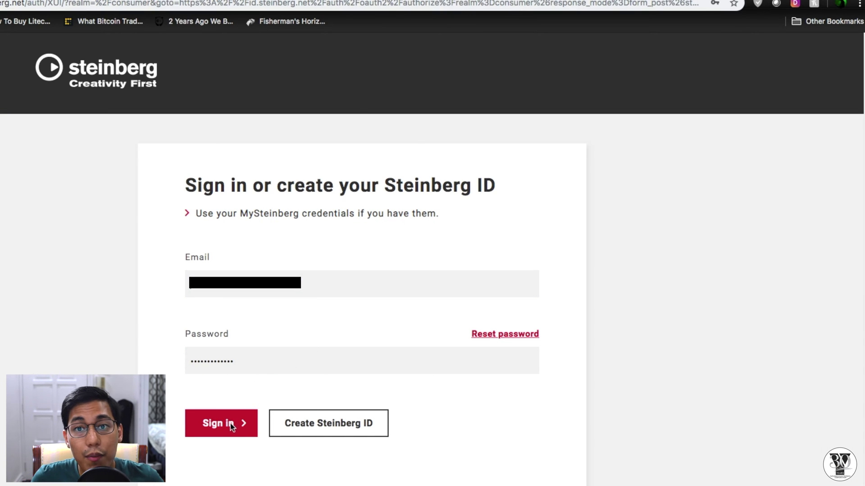
Sign in to MySteinberg and scroll to the registered eLicensers and products.
left_click(232, 424)
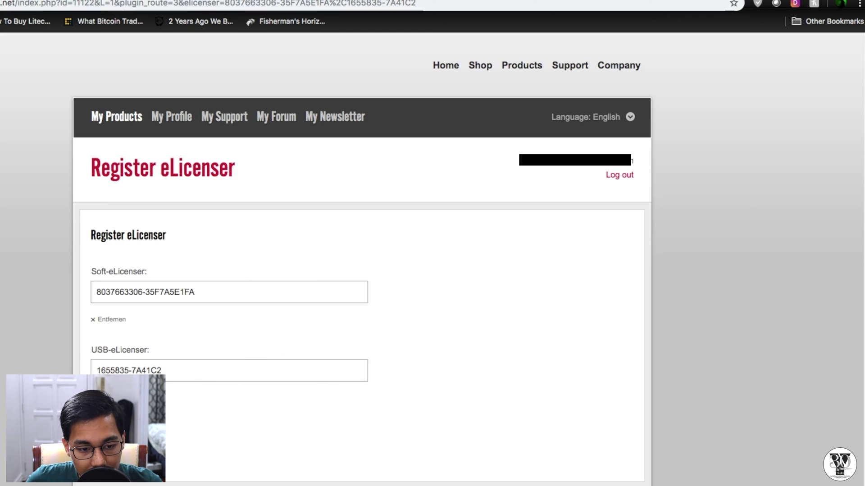
scroll(432, 256, "down", 2)
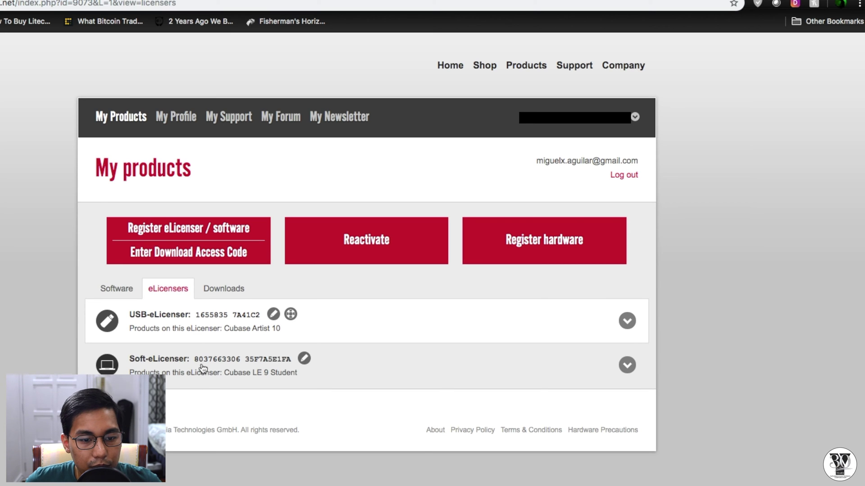
Enter the download access code under Register eLicenser / software and select the revealed activation code.
left_click(220, 238)
left_click(201, 298)
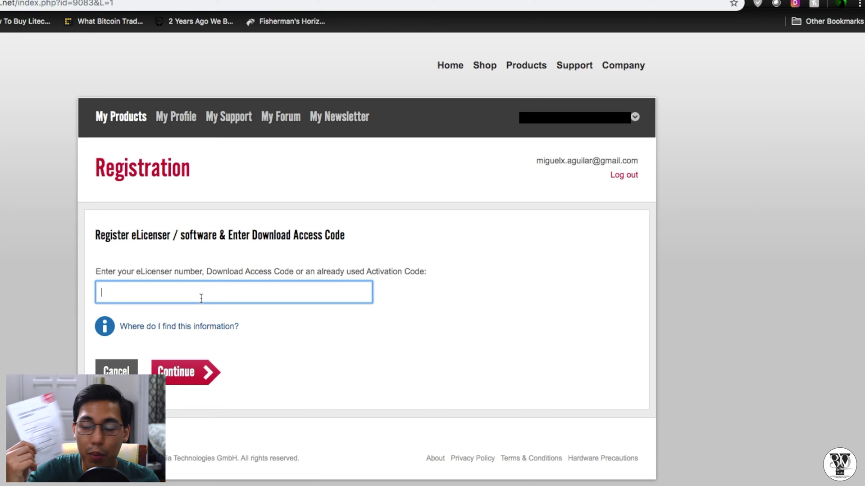
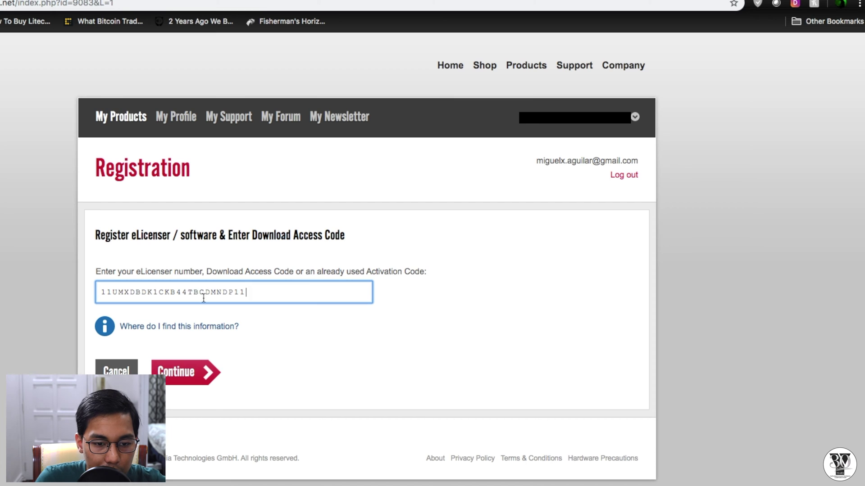
left_click(189, 380)
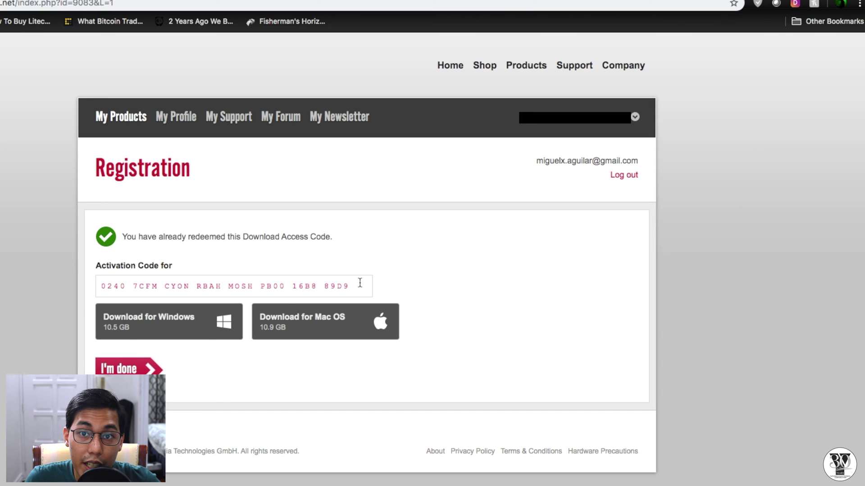
left_click_drag(357, 286, 102, 280)
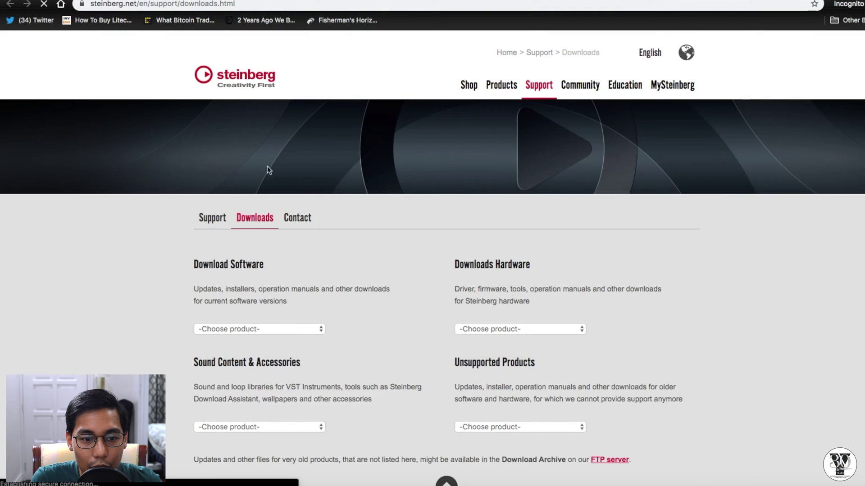
Pick eLicenser Control in Download Software, download the Mac 6.11.8.9256 installer, and open eLicenserControl.dmg.
scroll(242, 235, "down", 3)
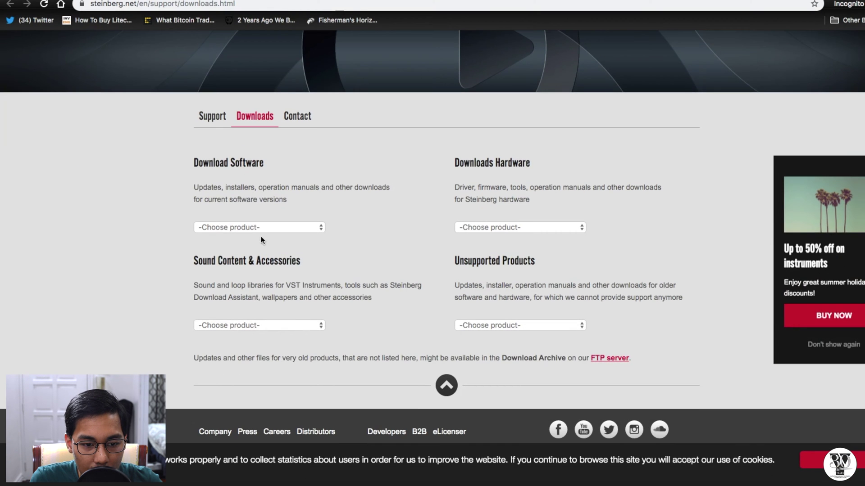
left_click(285, 228)
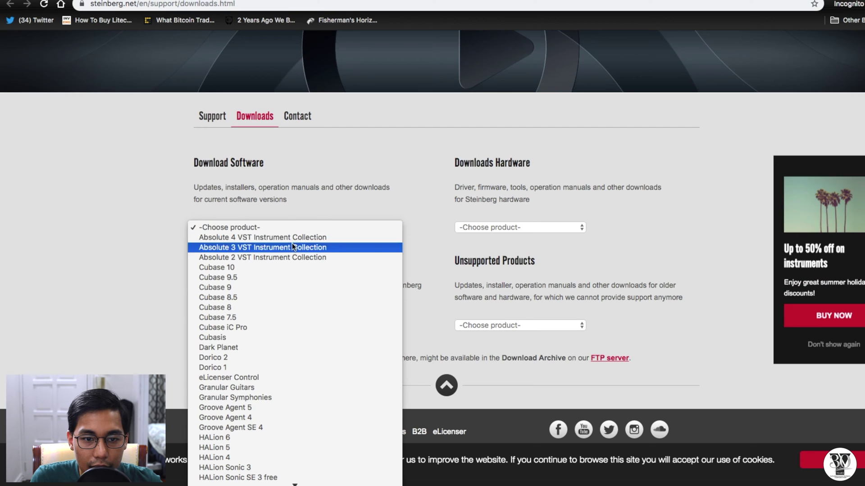
scroll(284, 270, "down", 1)
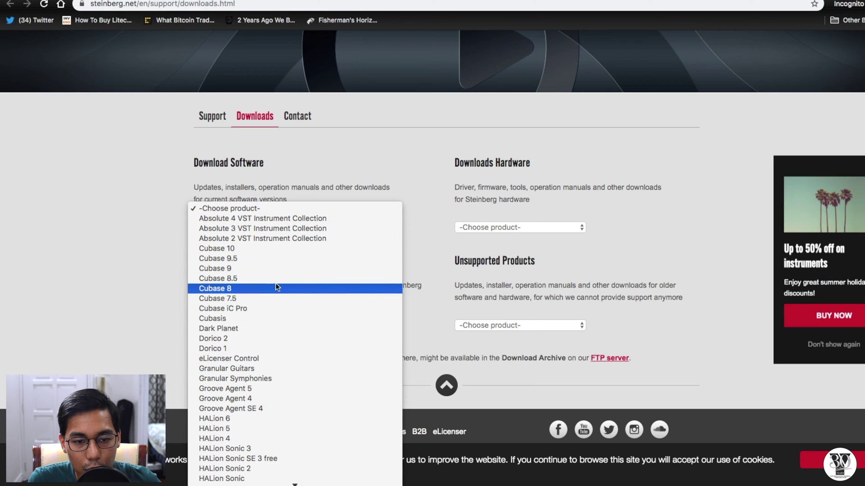
left_click(274, 358)
scroll(225, 234, "down", 3)
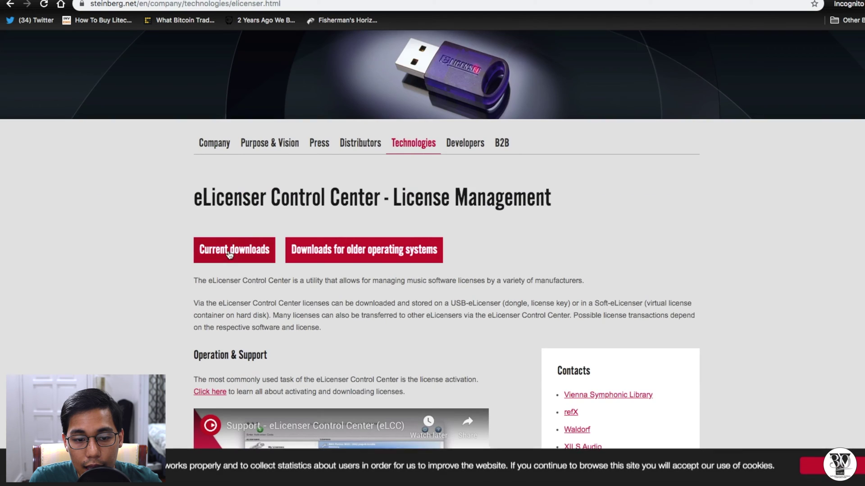
left_click(230, 228)
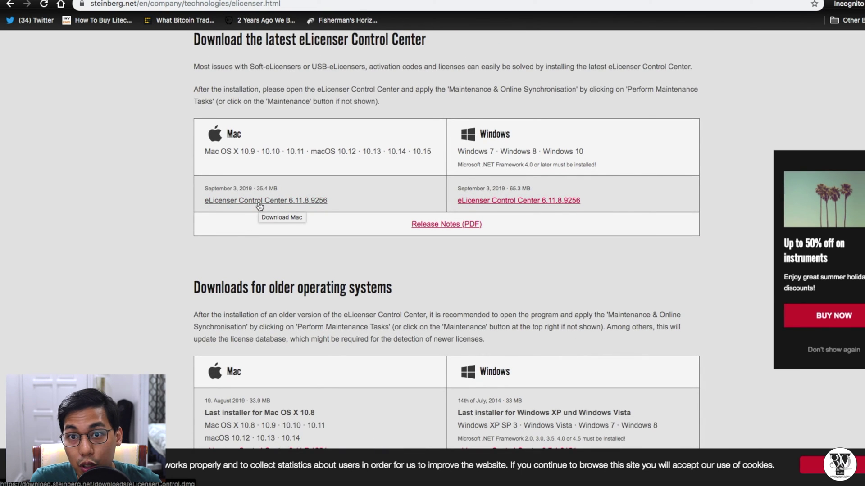
left_click(260, 202)
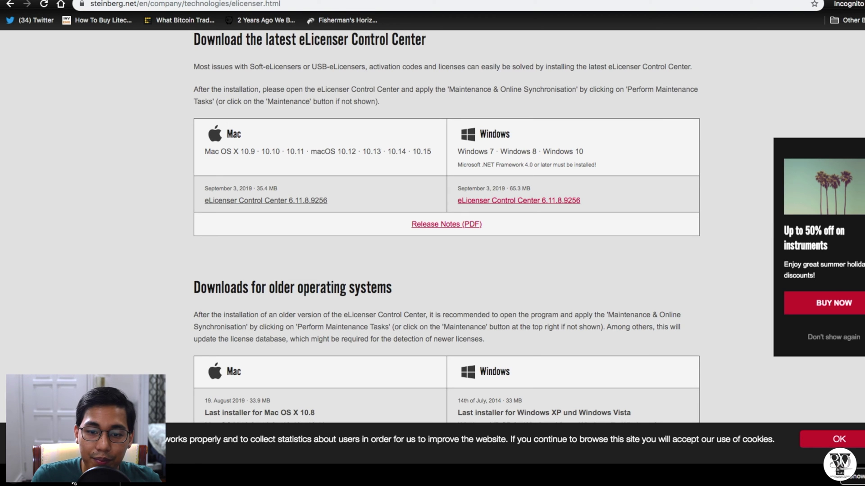
left_click(73, 481)
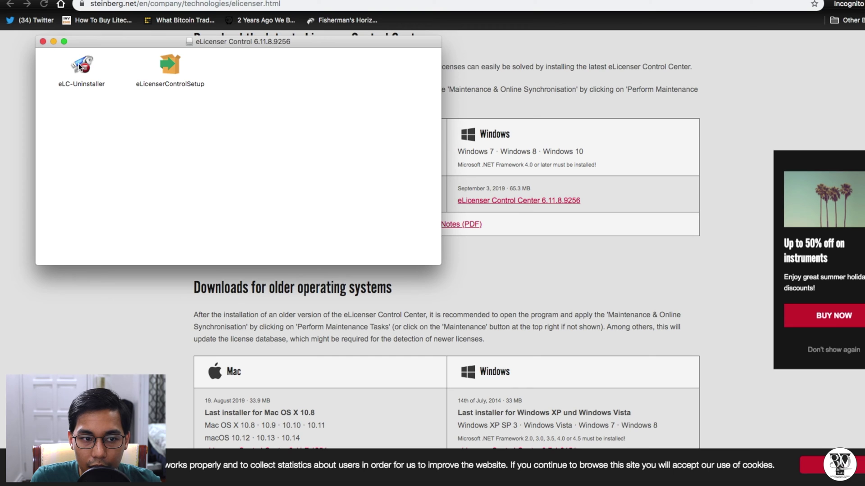
Launch eLicenserControlSetup and authorize it with the administrator password.
double_click(169, 69)
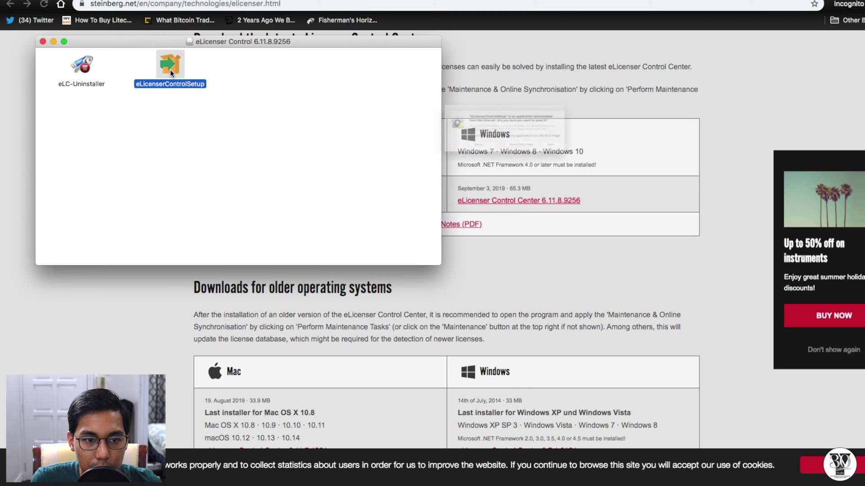
left_click(593, 162)
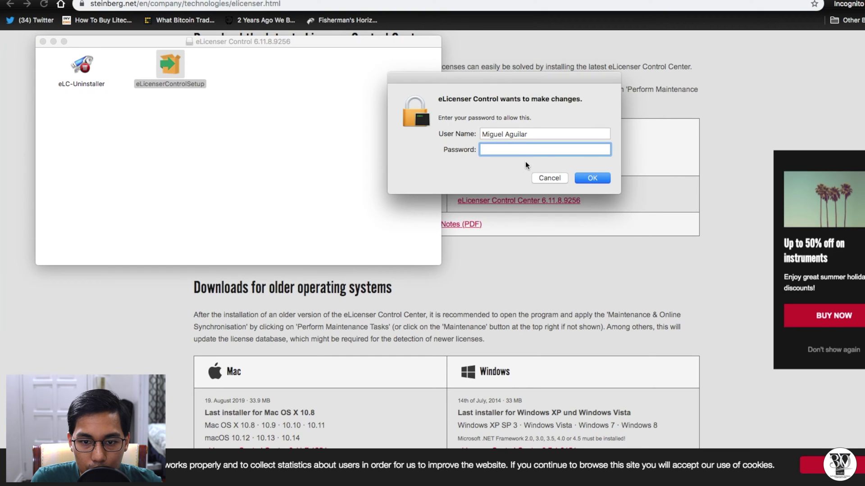
type("************")
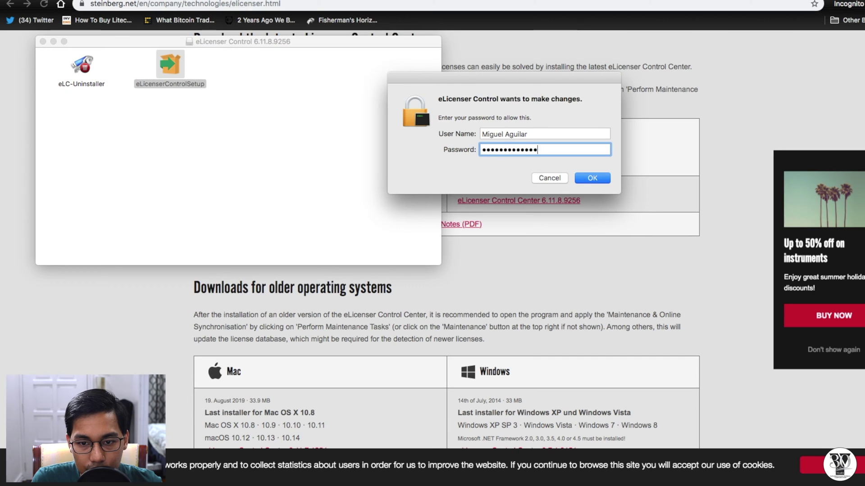
key("Return")
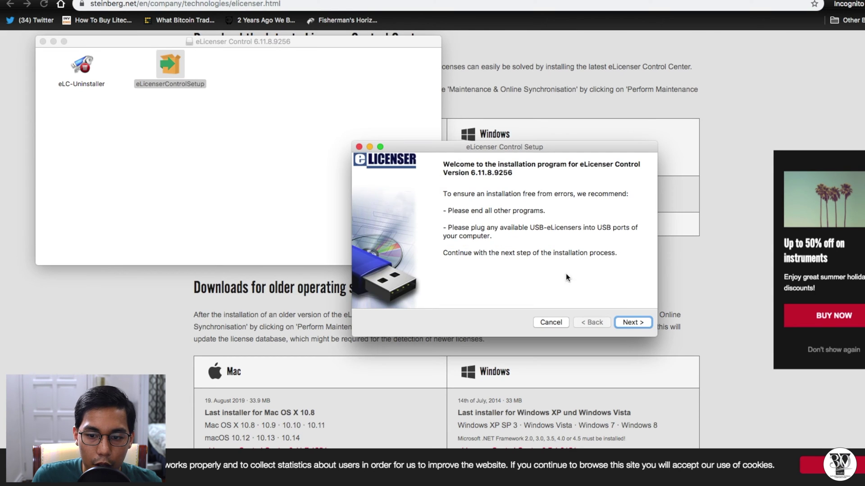
Accept the licence agreement, install eLicenser Control, and finish with eLicenser Control Center set to start.
left_click(631, 322)
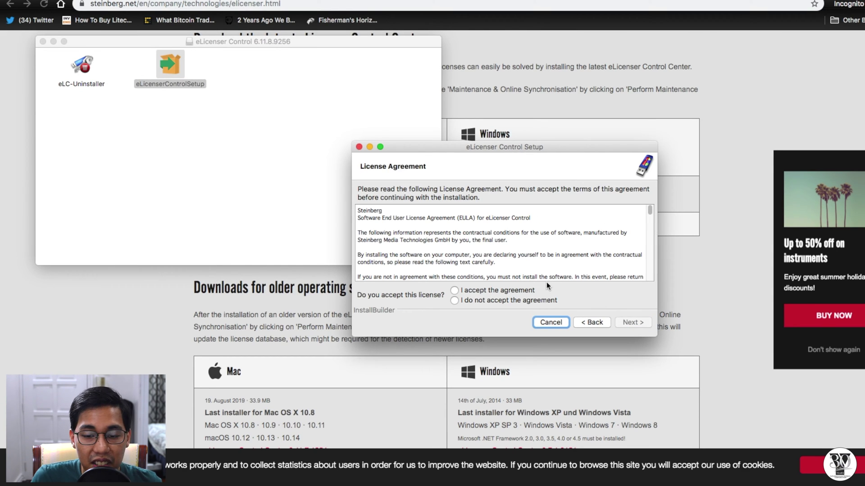
left_click(511, 290)
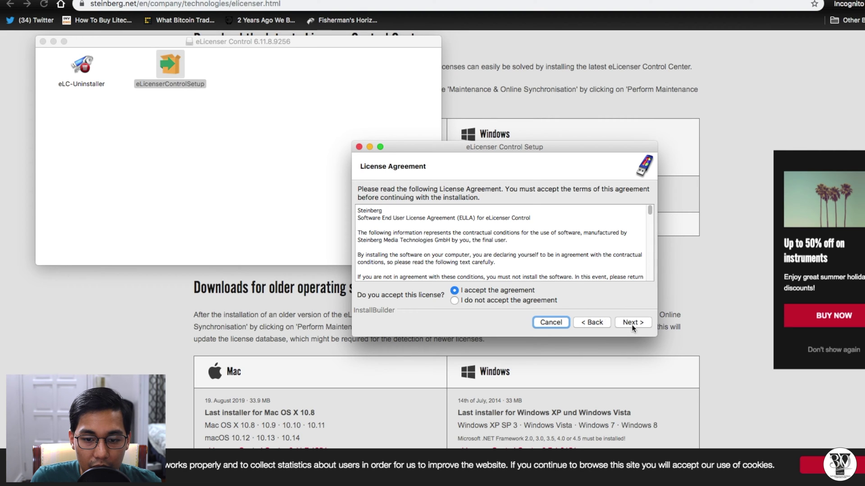
left_click(634, 322)
left_click(633, 322)
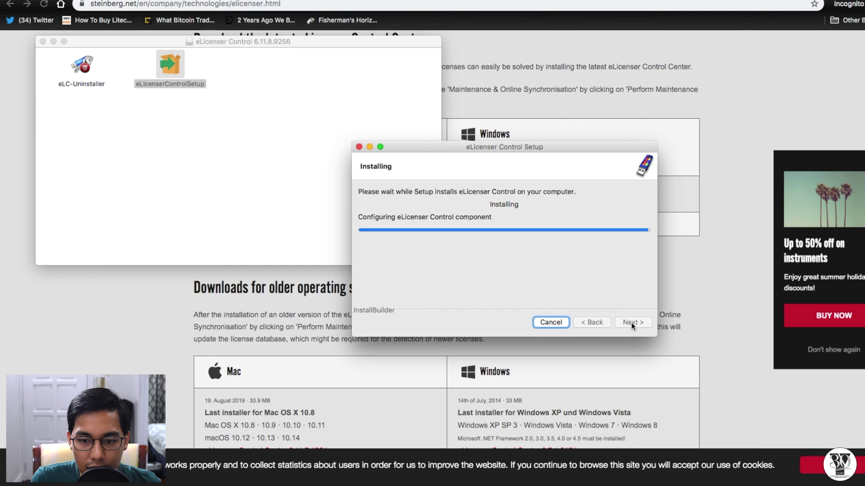
left_click(509, 246)
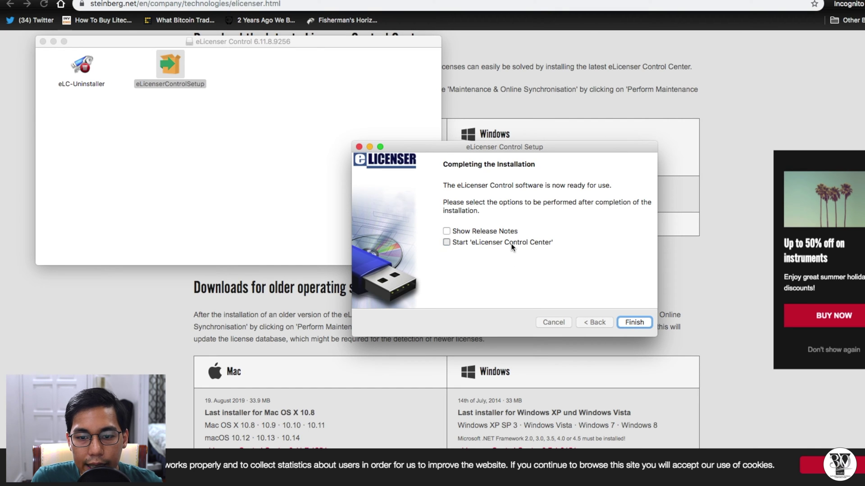
left_click(640, 322)
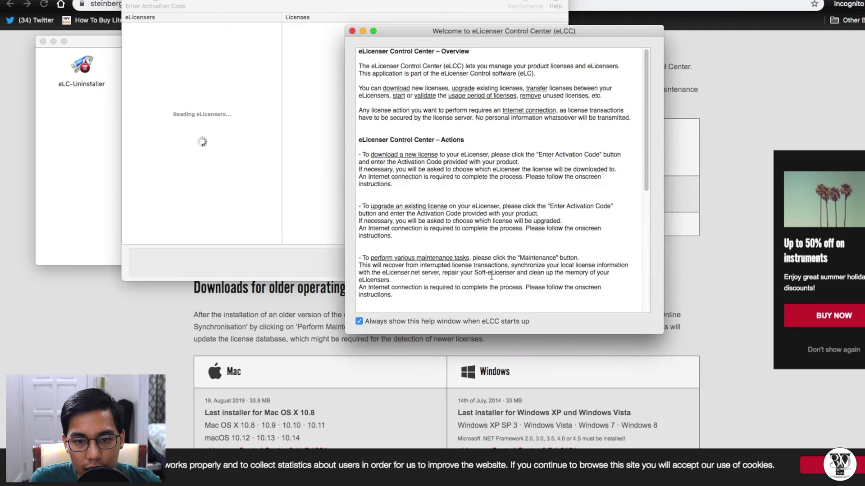
Run Perform Maintenance Tasks, dismiss the completion alert, then quit the running Cubase from the Dock.
scroll(567, 268, "down", 10)
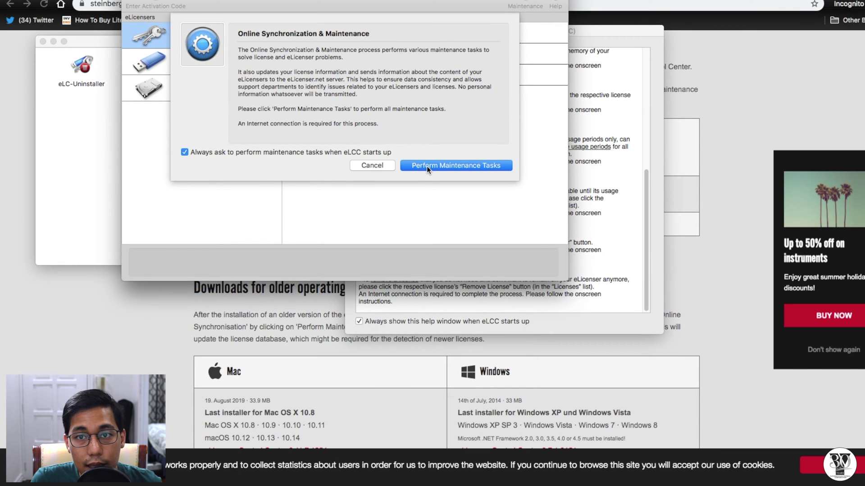
left_click(426, 166)
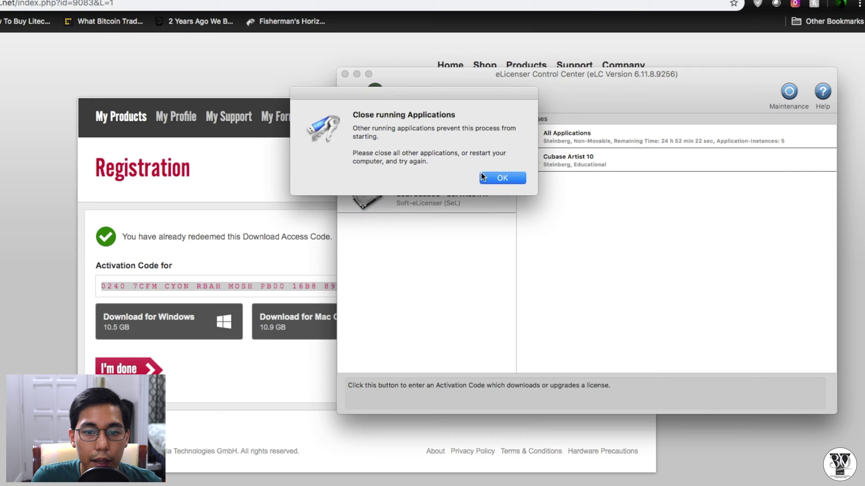
left_click(513, 177)
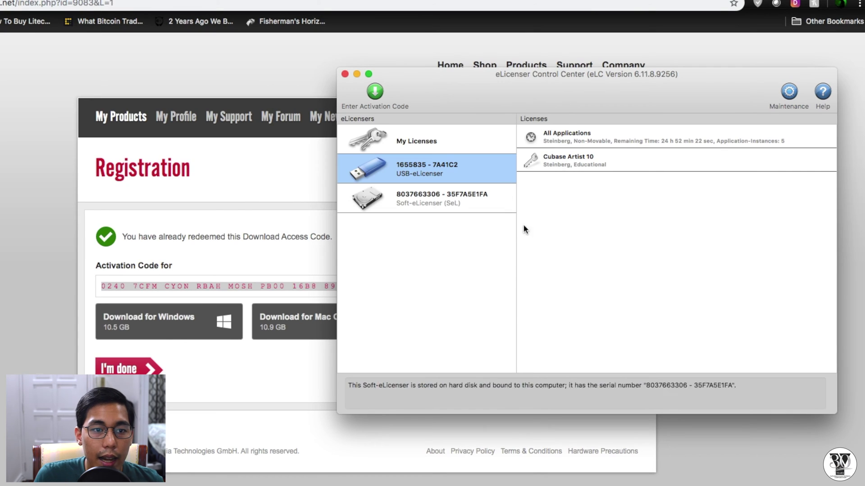
right_click(793, 485)
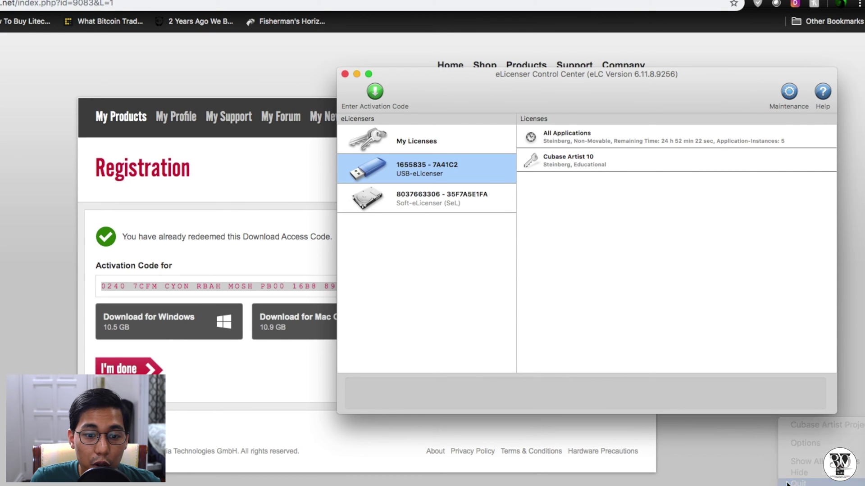
left_click(788, 483)
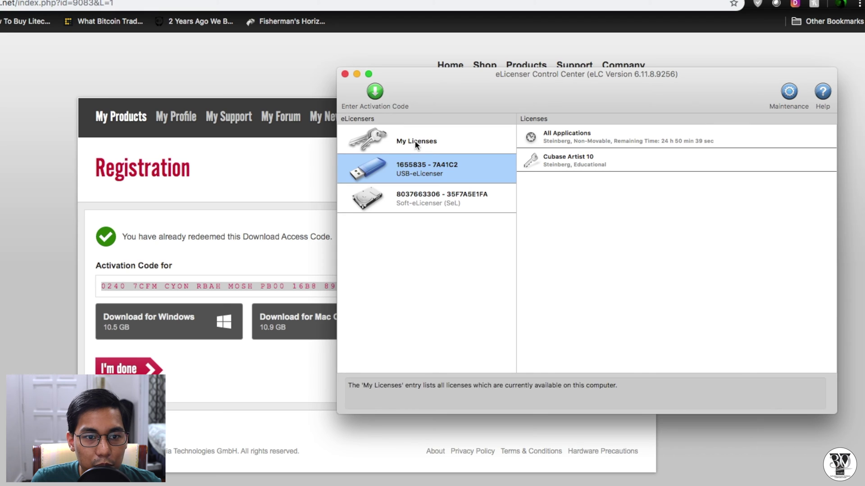
Copy the activation code from the browser into eLicenser's new activation code fields.
left_click(376, 92)
right_click(242, 285)
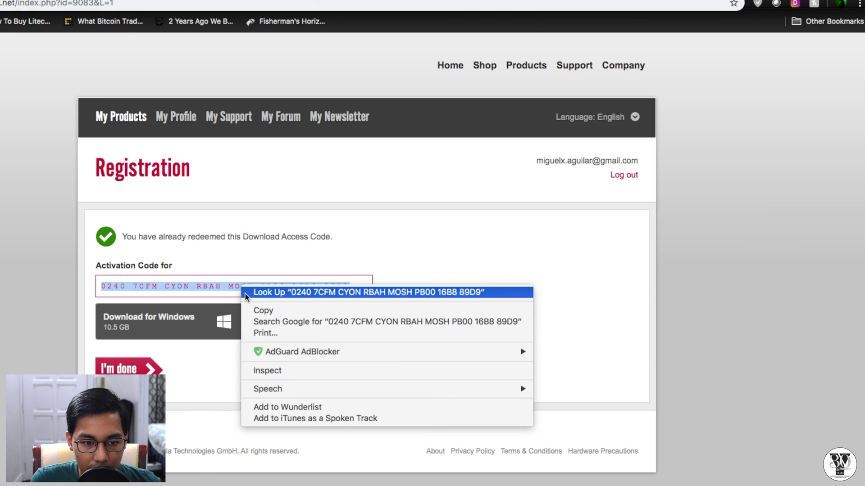
left_click(270, 309)
key("super+Tab")
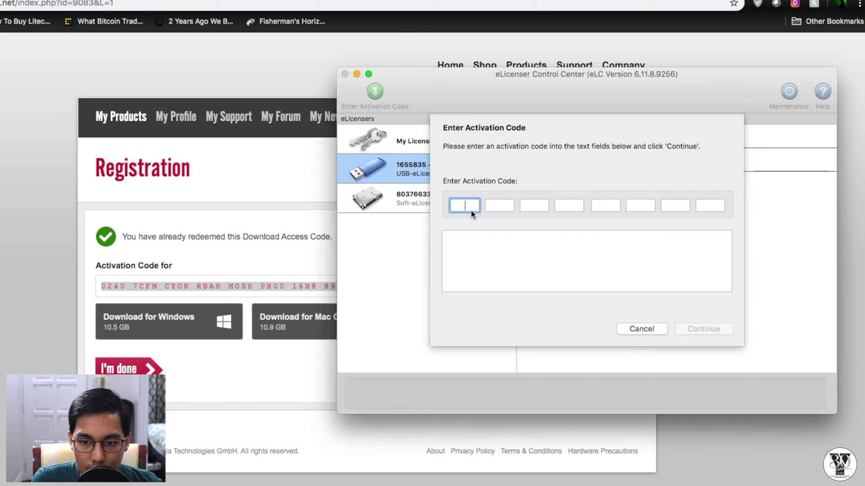
right_click(467, 208)
left_click(474, 227)
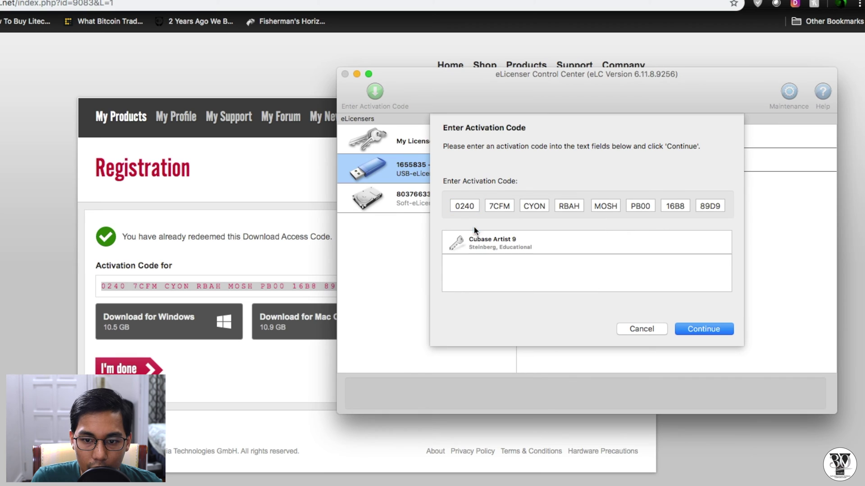
Attempt the licence download to the USB-eLicenser and dismiss the code-already-used error.
left_click(700, 330)
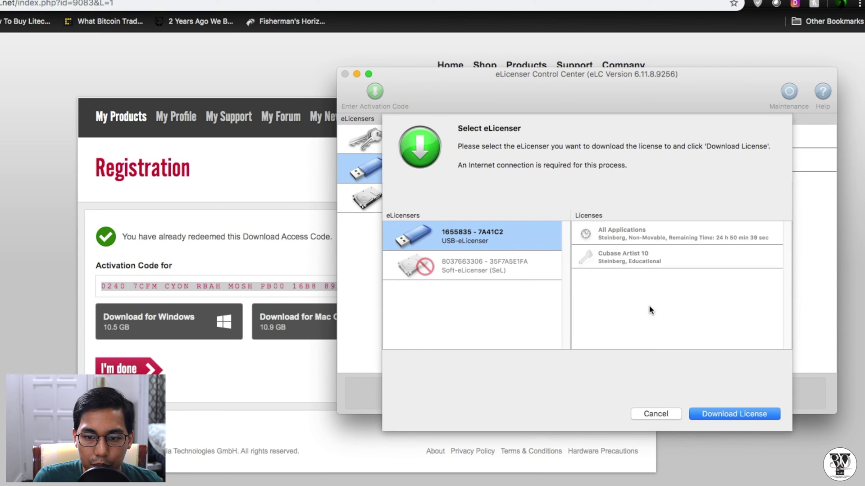
left_click(727, 417)
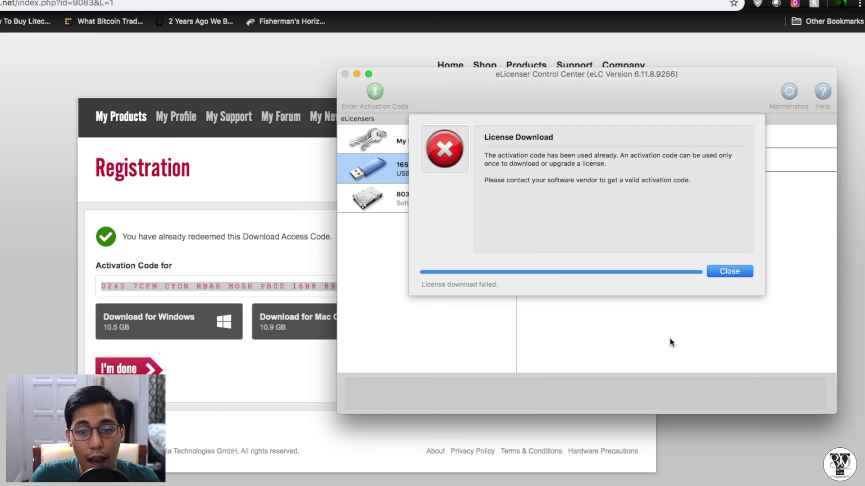
left_click(728, 272)
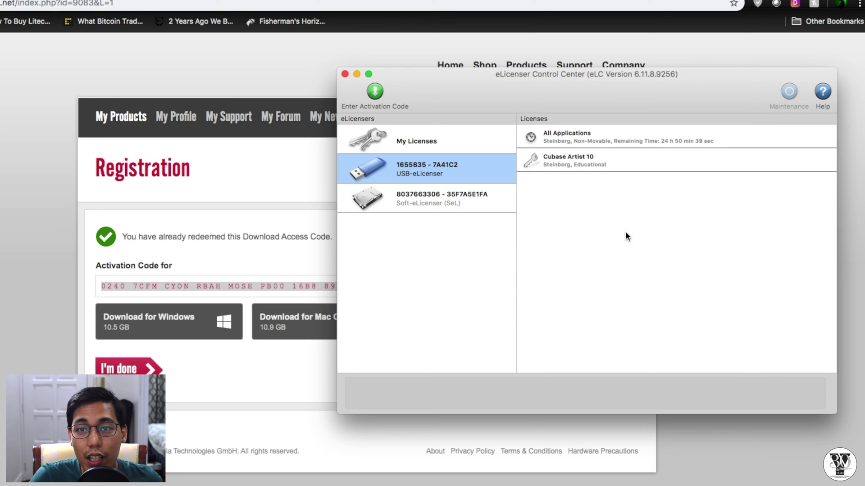
Compare the Soft-eLicenser and USB-eLicenser, then select the Cubase Artist 10 licence to view its details.
left_click(432, 199)
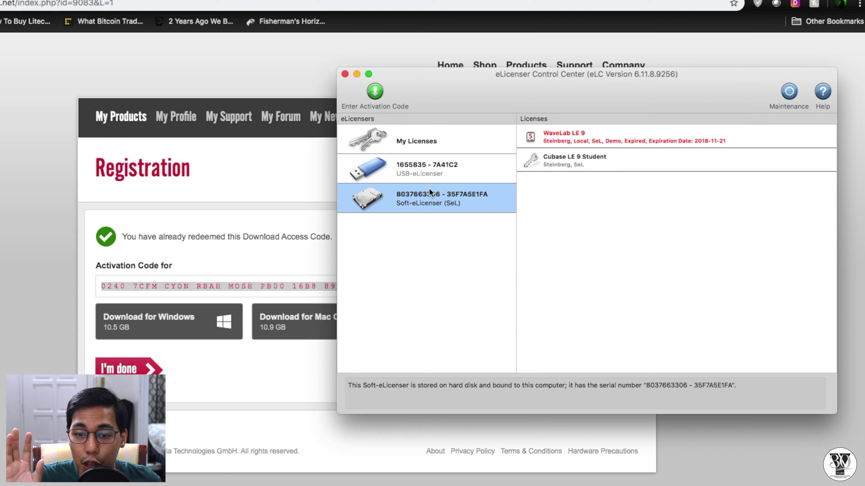
left_click(426, 179)
left_click(542, 164)
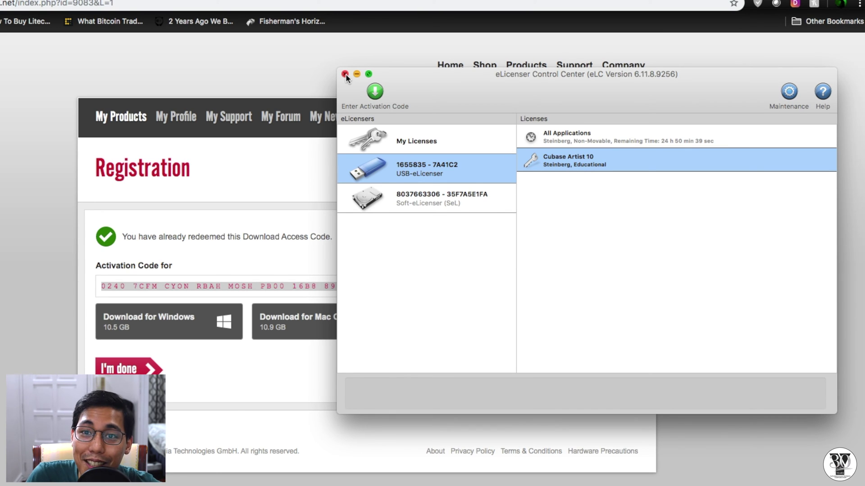
Close eLicenser Control Center and launch Cubase 10 by searching 'cubase' in Spotlight.
left_click(346, 74)
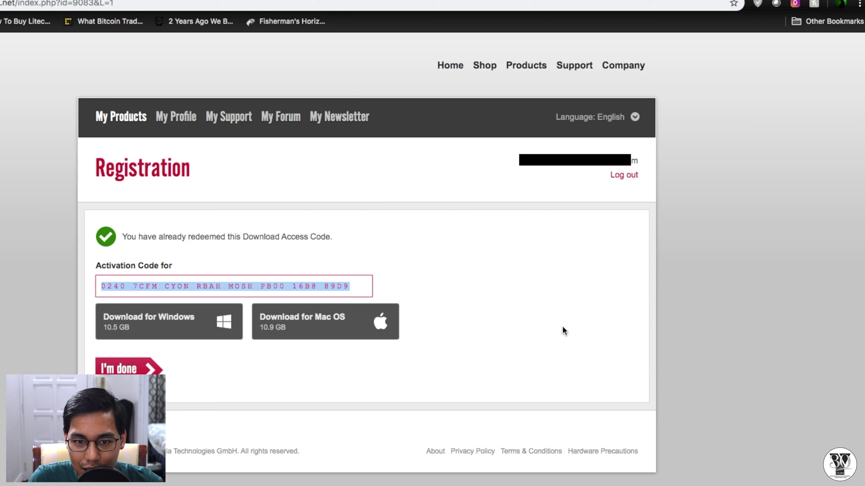
key("super+space")
type("cubase")
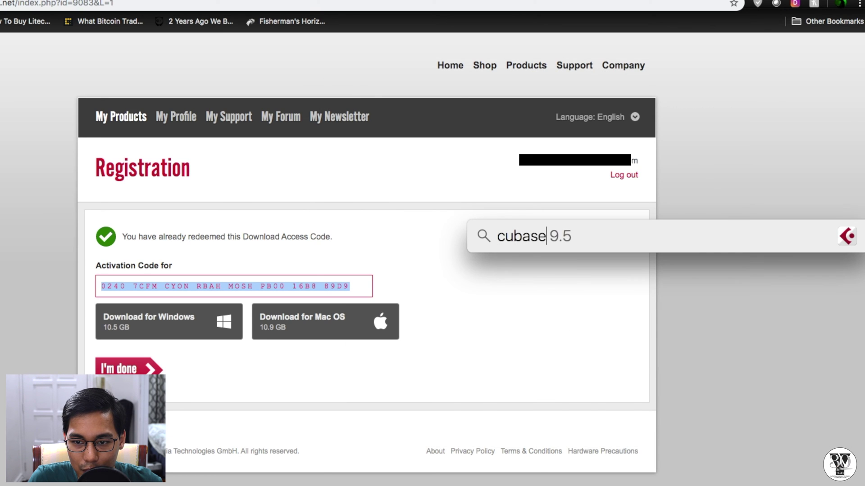
key("Down")
key("Return")
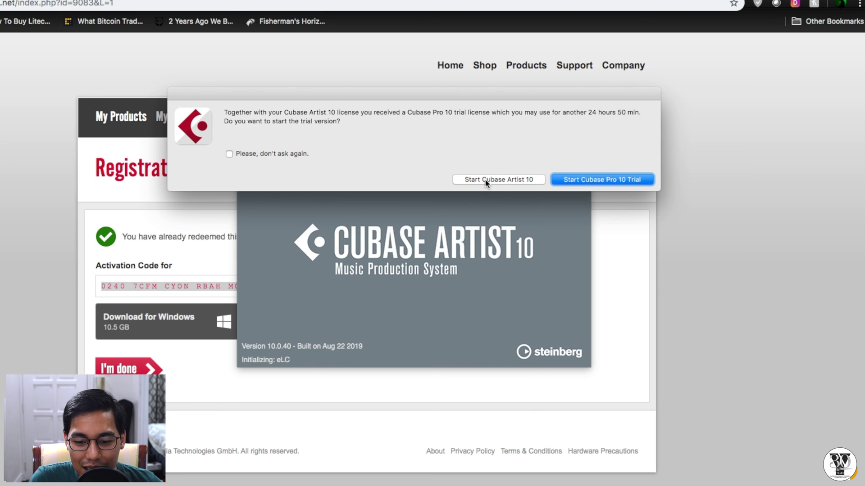
Choose Start Cubase Artist 10 over the Pro trial and create an Empty project from the Hub.
left_click(485, 179)
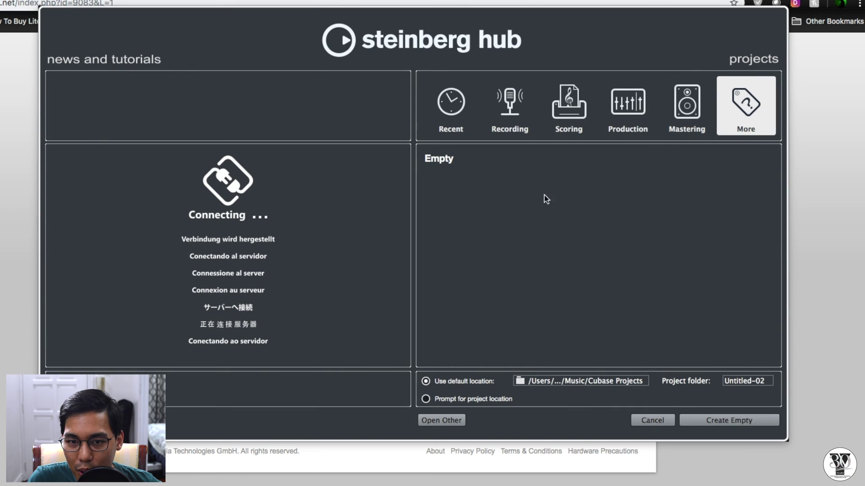
double_click(445, 166)
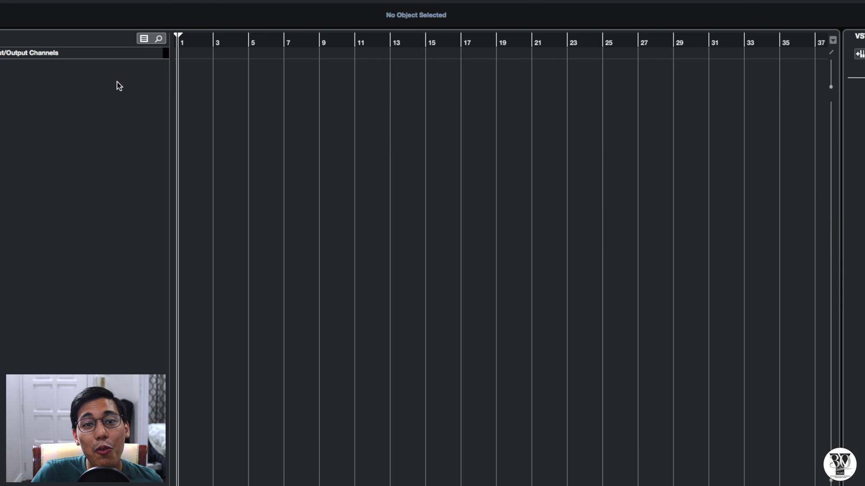